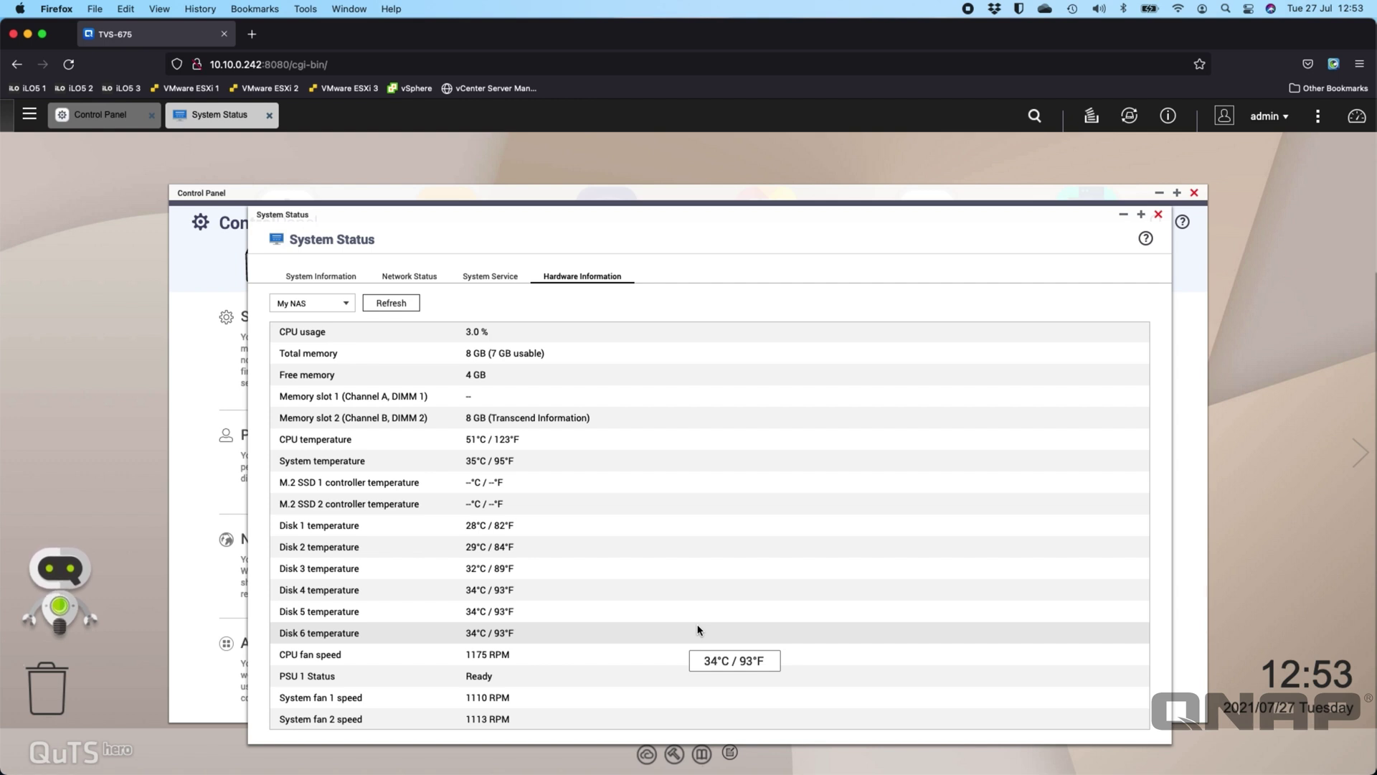
Step: Close System Status and Control Panel, and start the Windows 11 virtual machine in Virtualization Station with its console open
click(1158, 213)
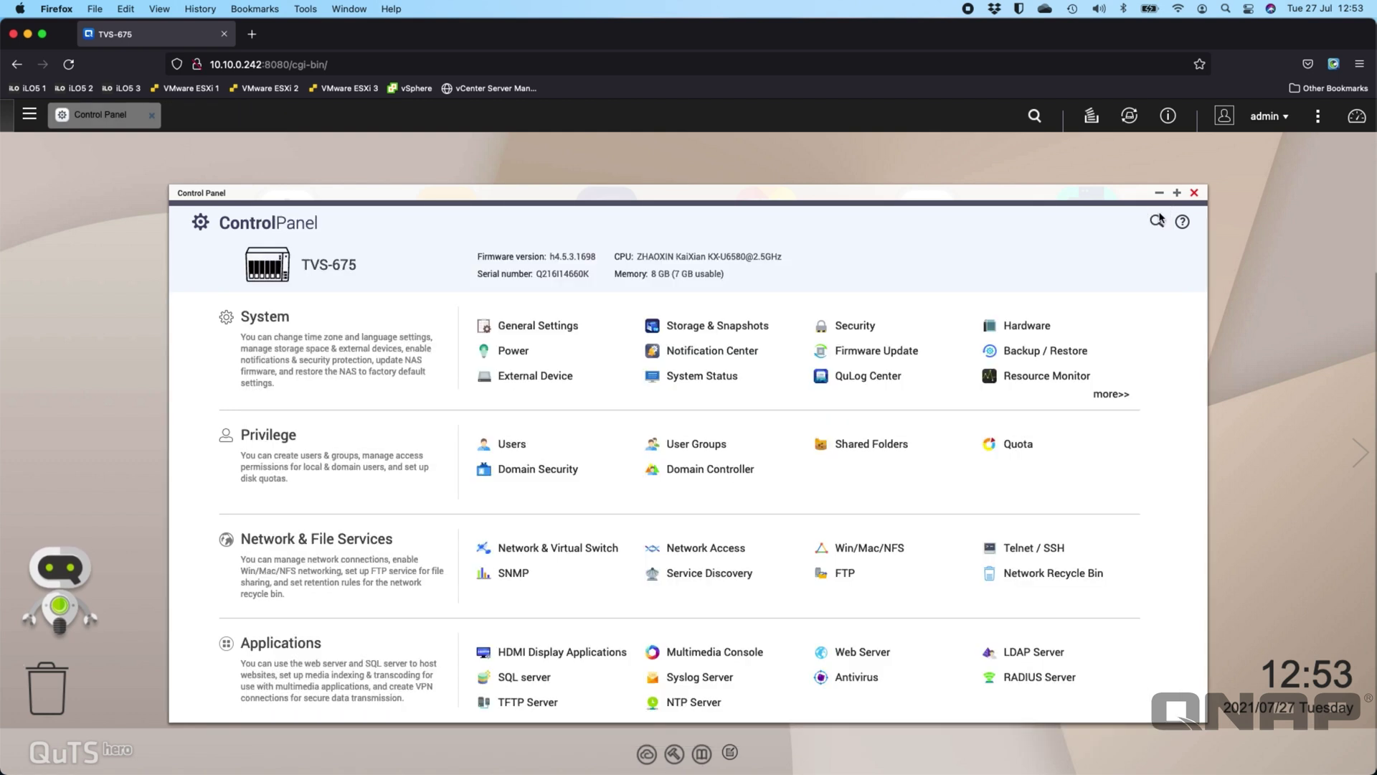
click(1195, 194)
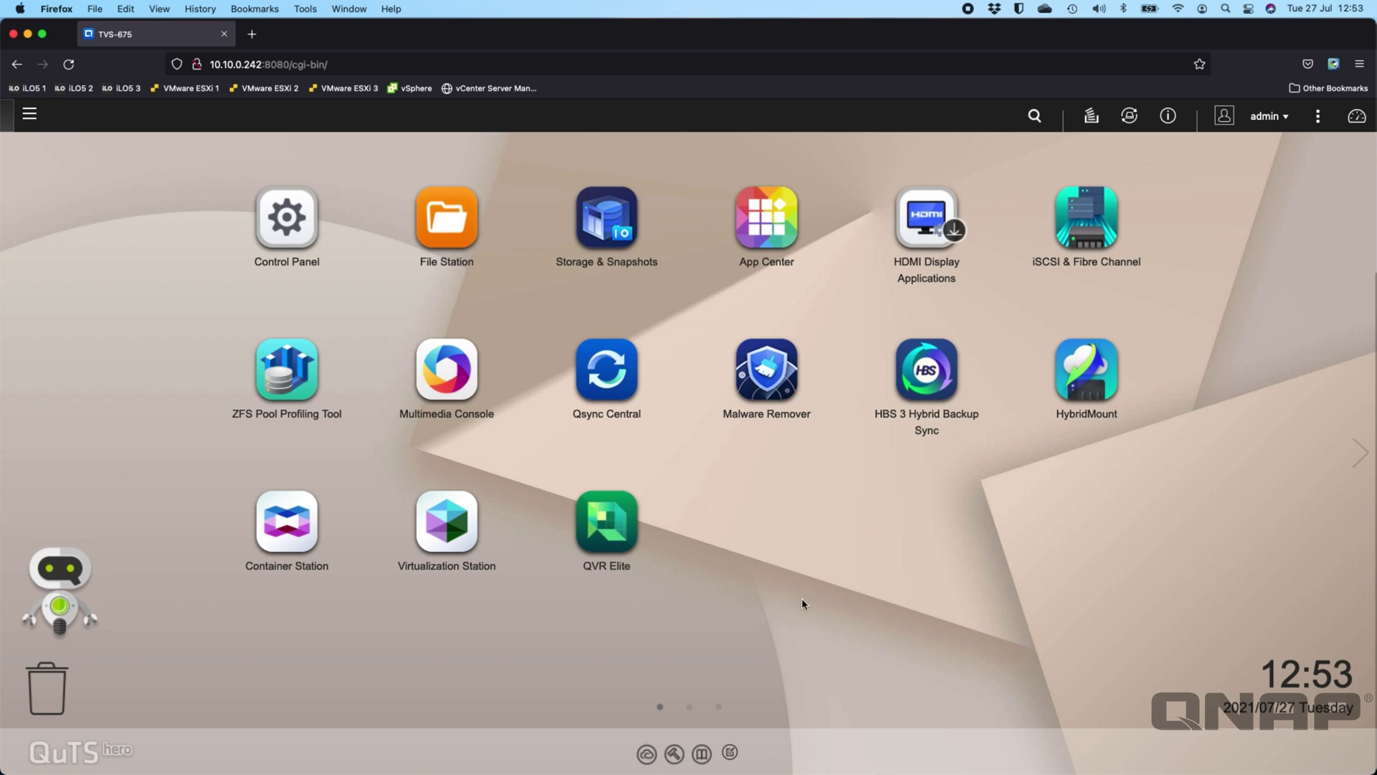
click(429, 534)
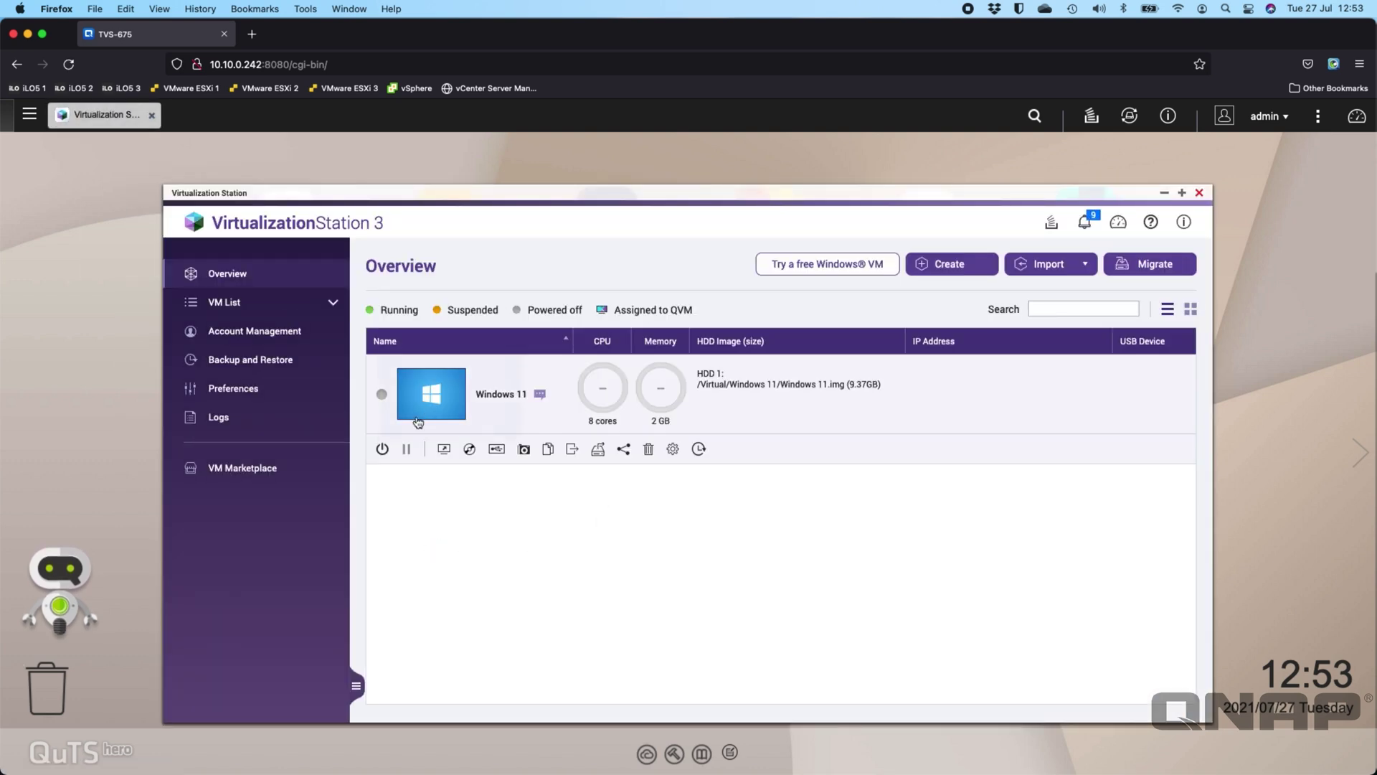
click(382, 449)
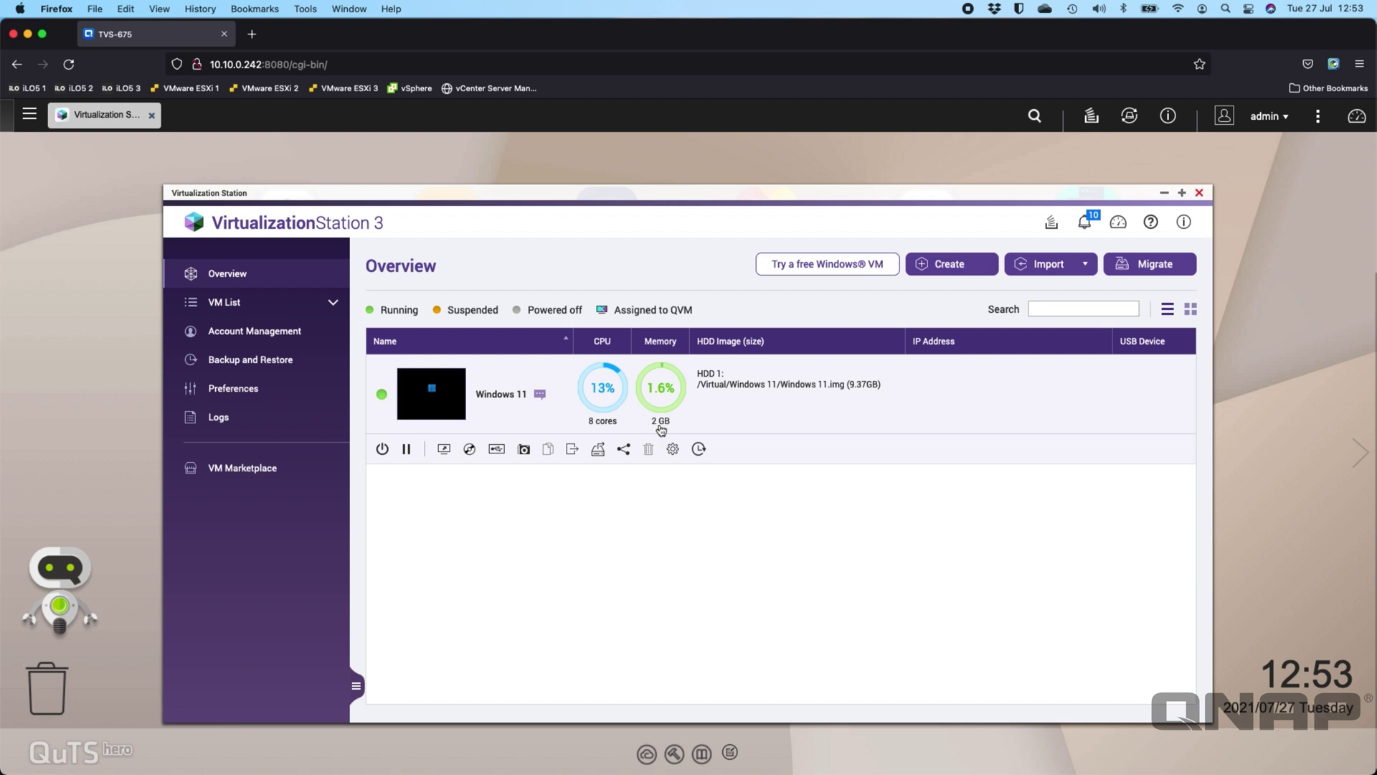
click(429, 394)
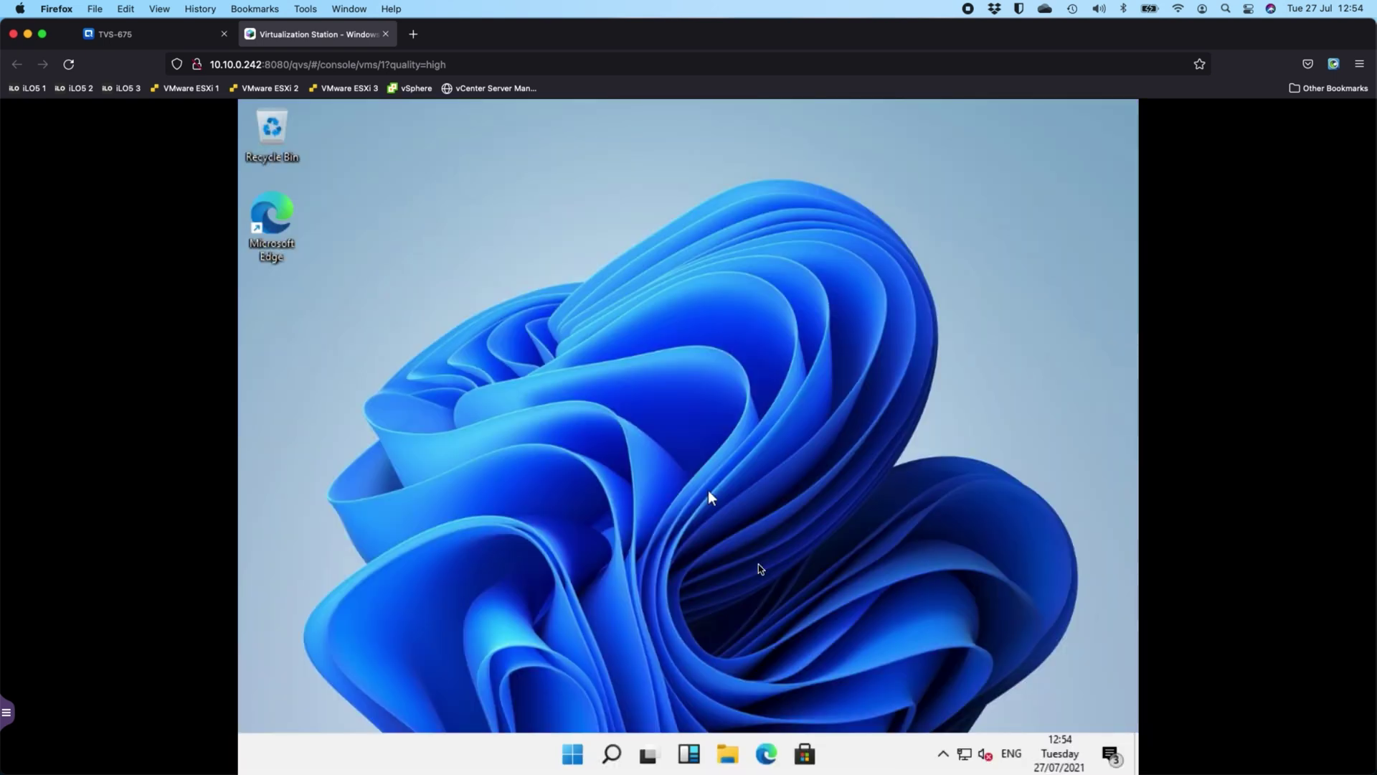
Step: Search the Windows 11 VM for "system", examine the processor details in System Information, and close the VM console
click(612, 755)
text(system)
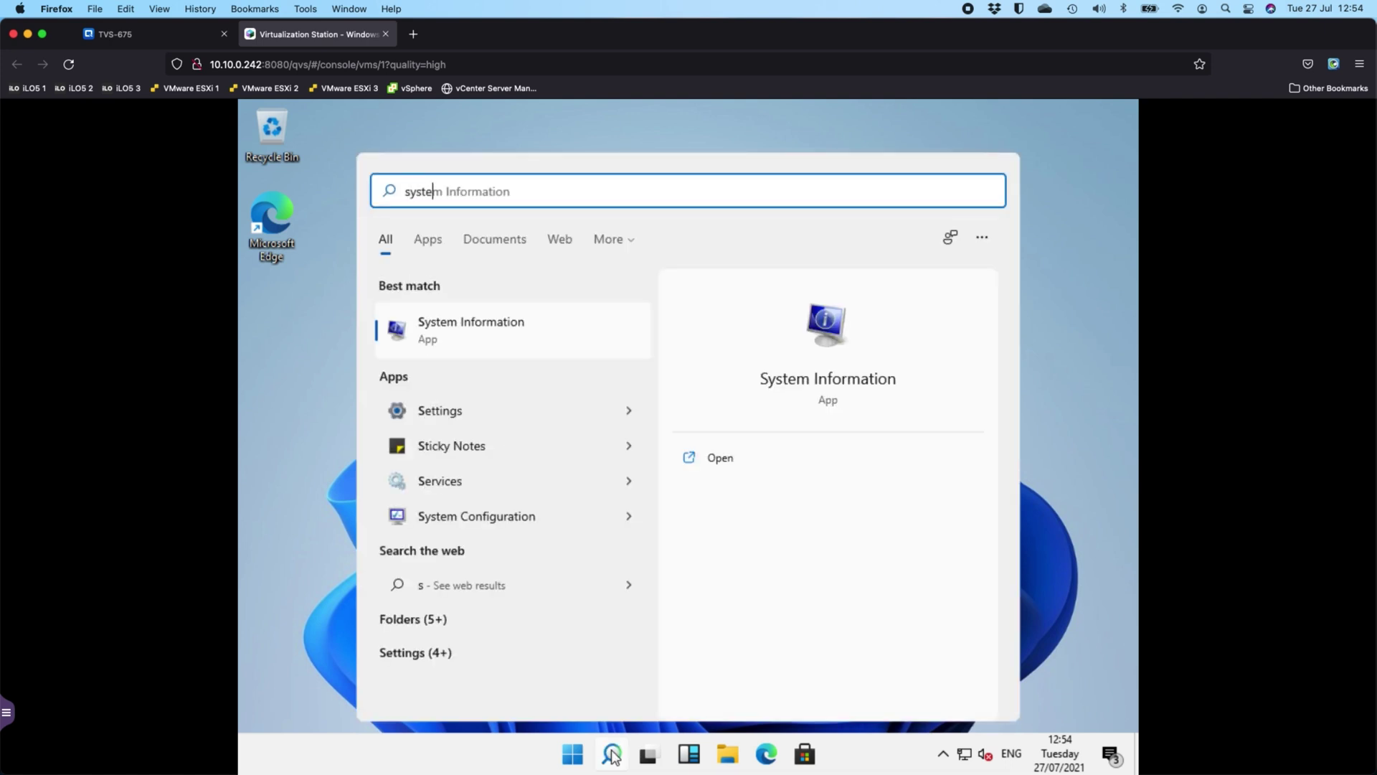
click(531, 323)
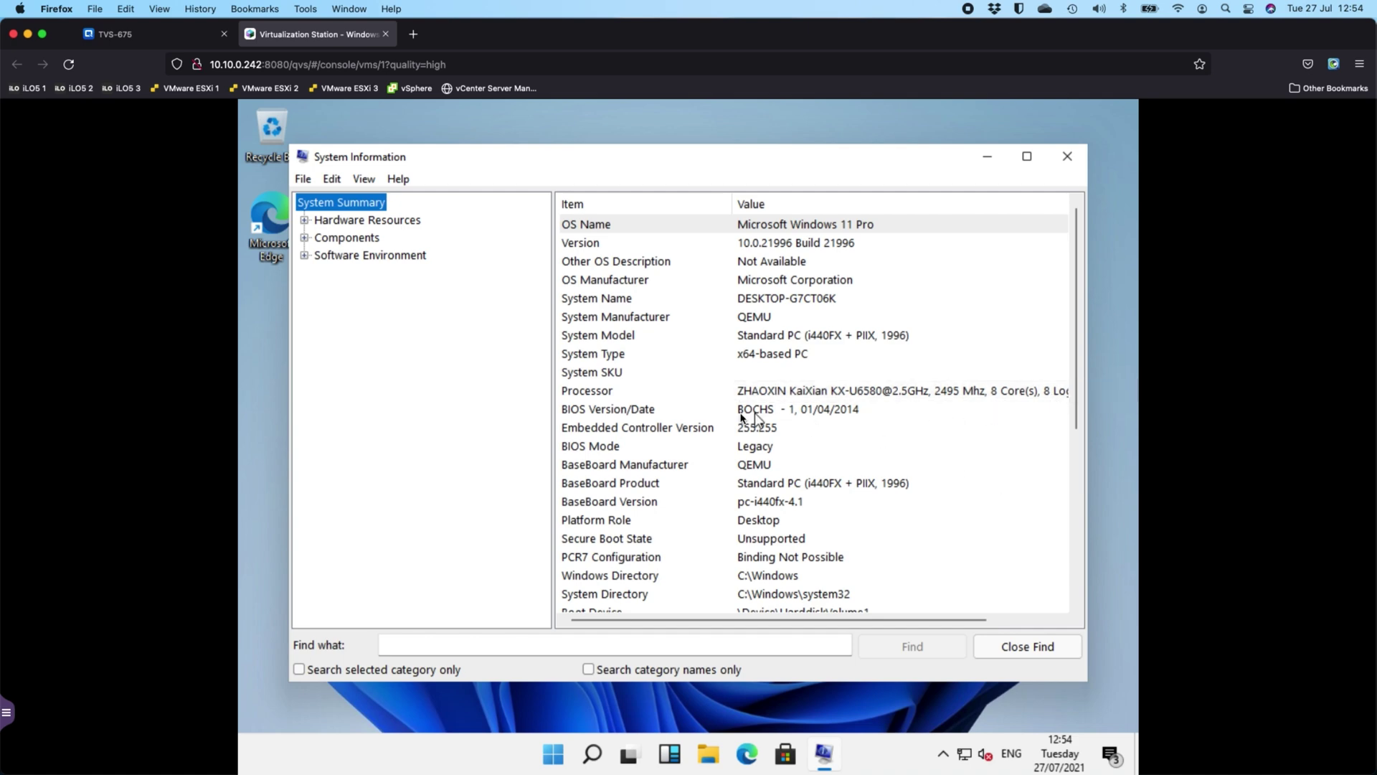
click(1069, 158)
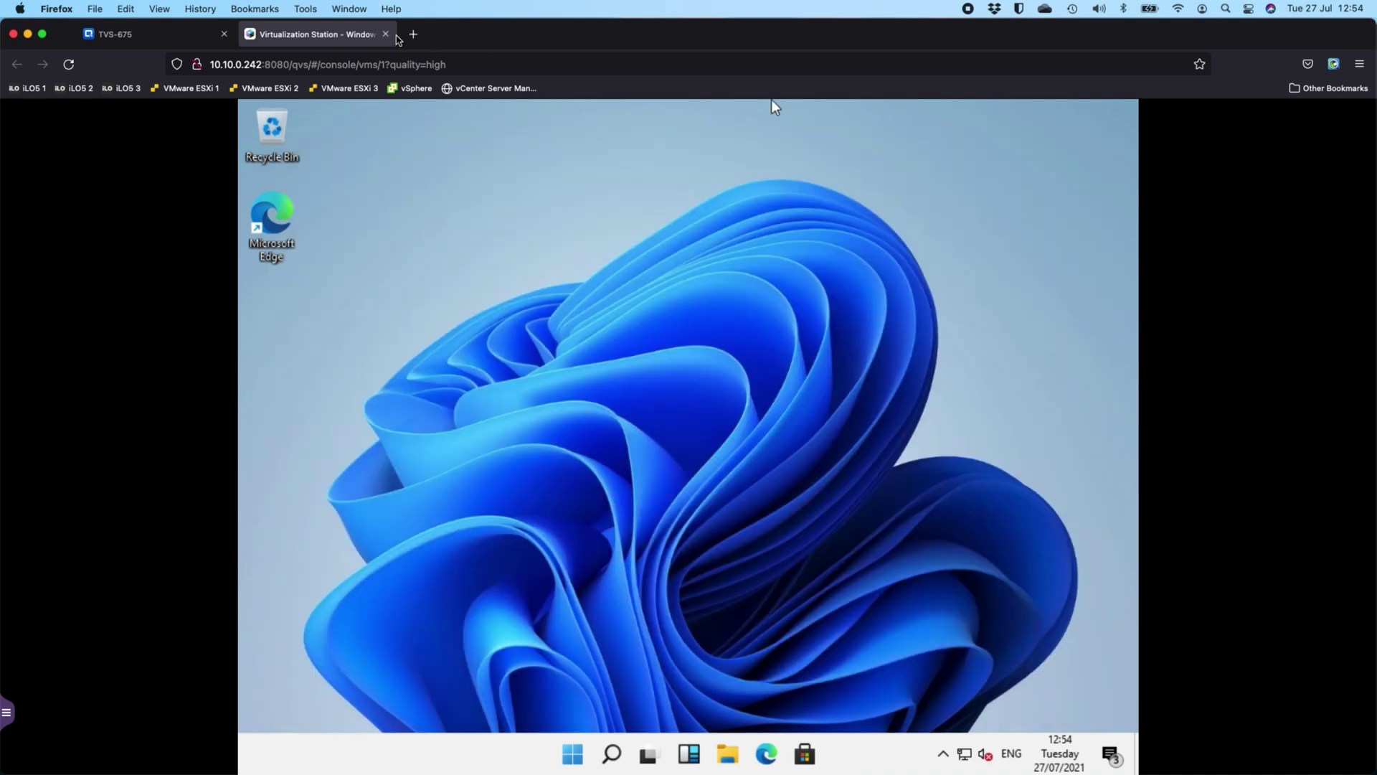
click(387, 34)
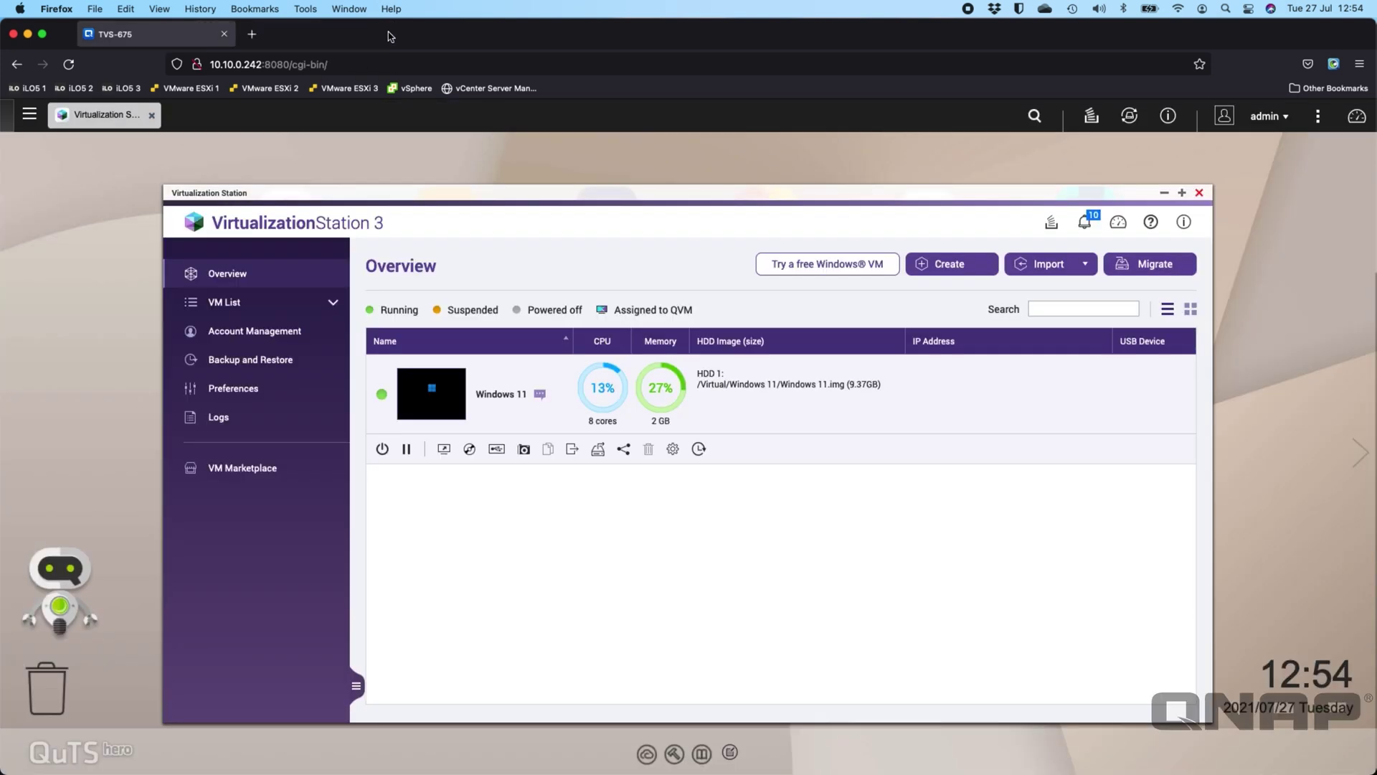
Step: Close Virtualization Station, open QVR Elite and review the recording space in Recording Storage
click(1198, 194)
click(606, 505)
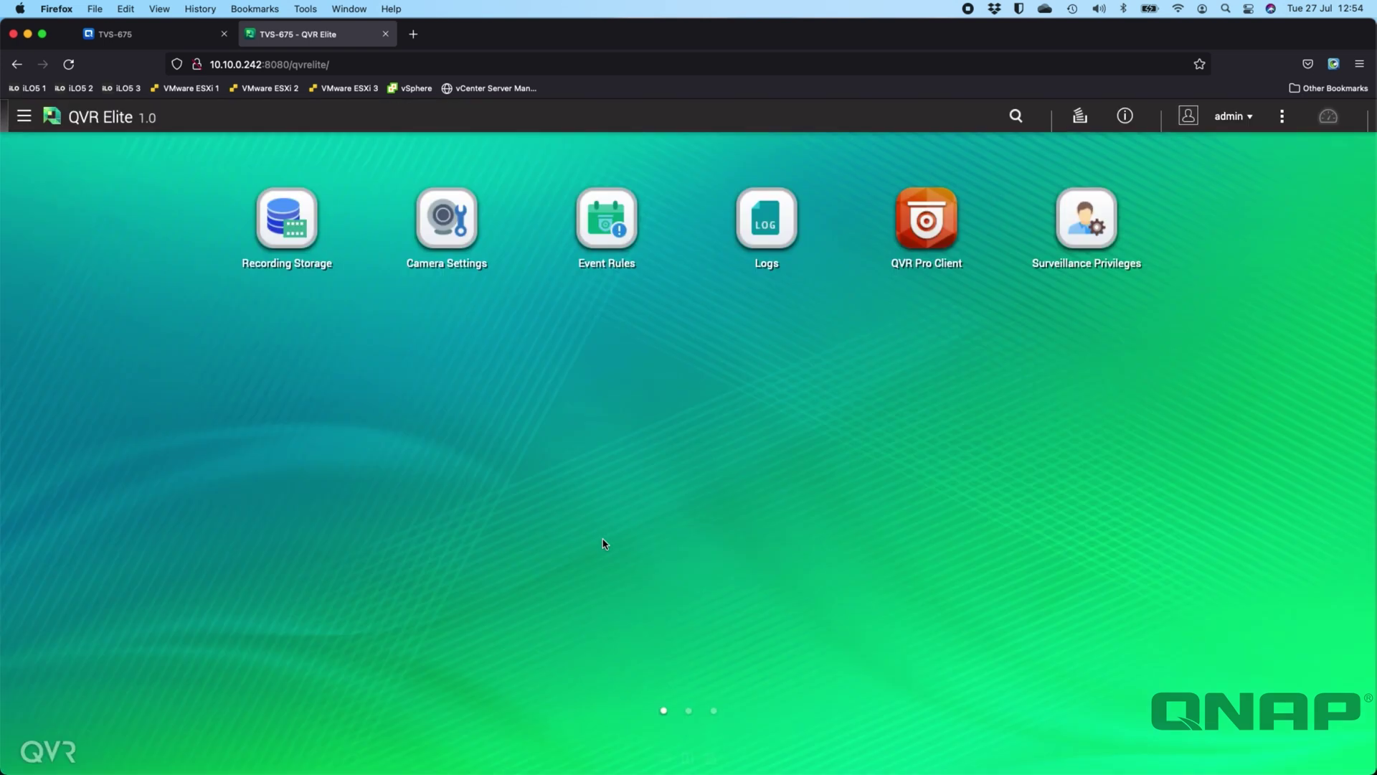
click(287, 219)
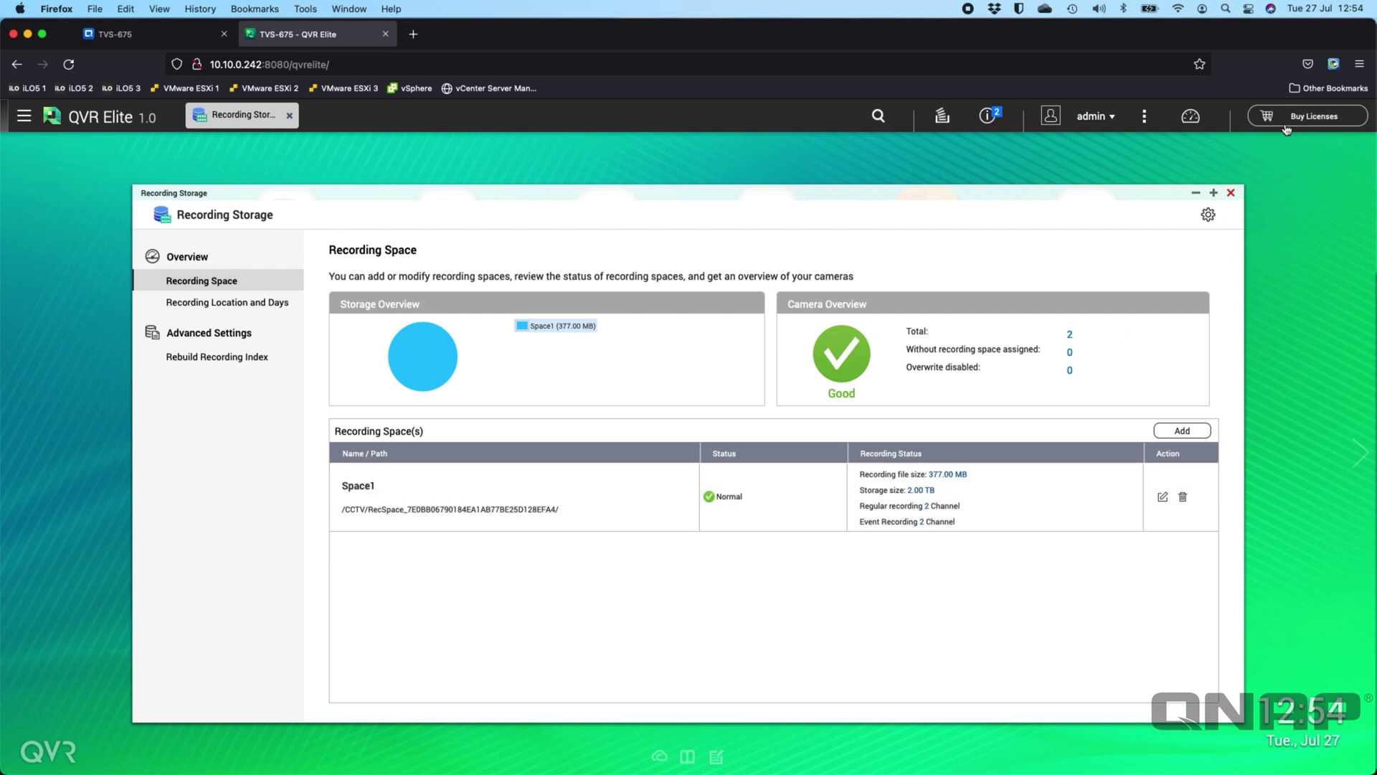
click(1230, 197)
Step: Review the camera channels in QVR Elite's Camera Settings, and return to the NAS desktop
click(444, 208)
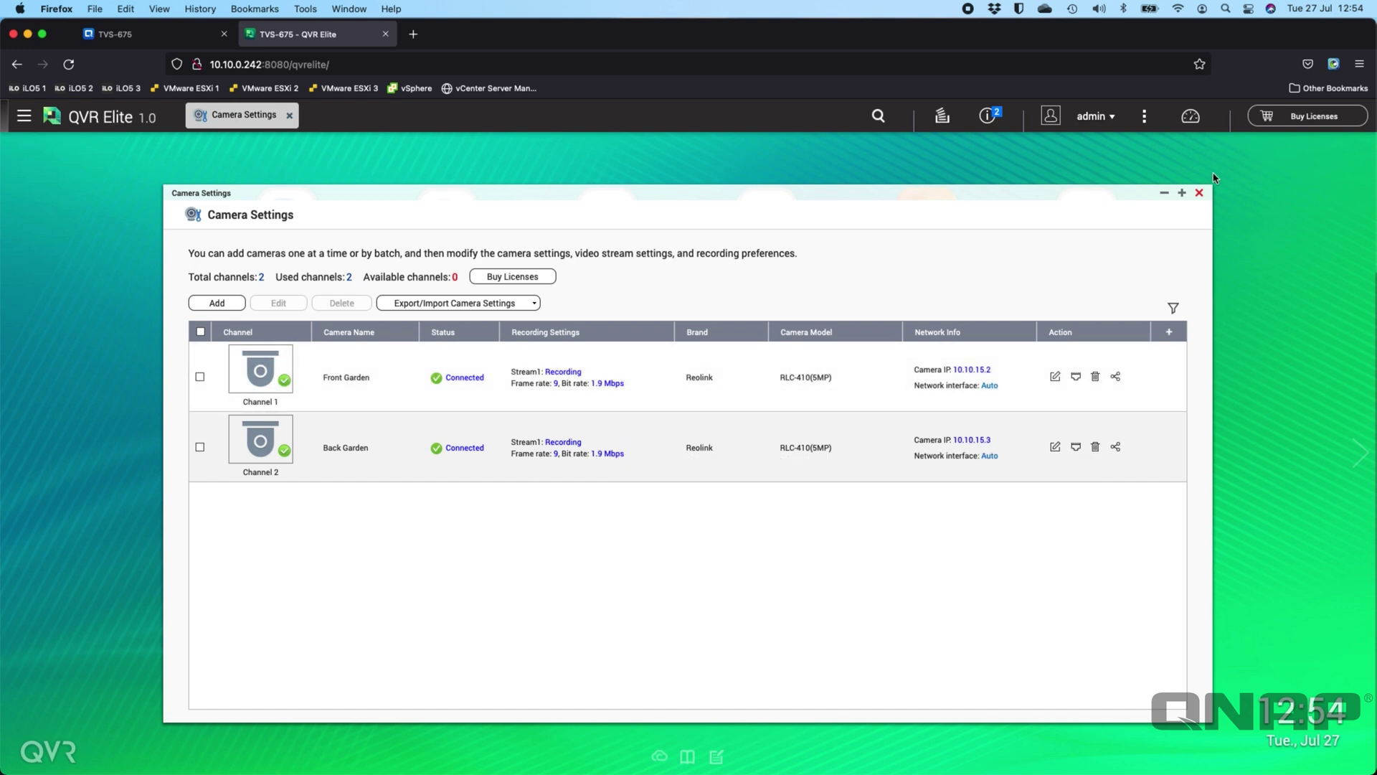
click(1199, 193)
click(386, 34)
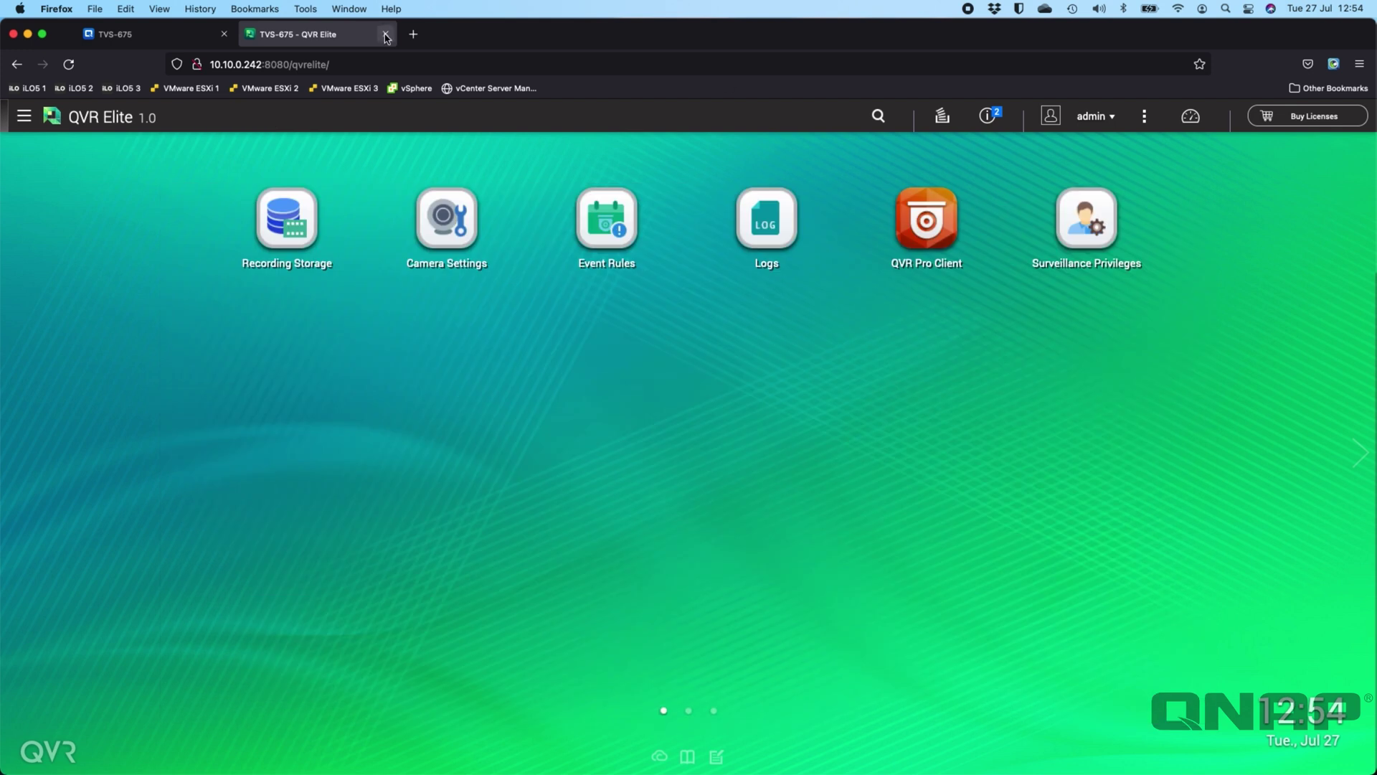
click(768, 468)
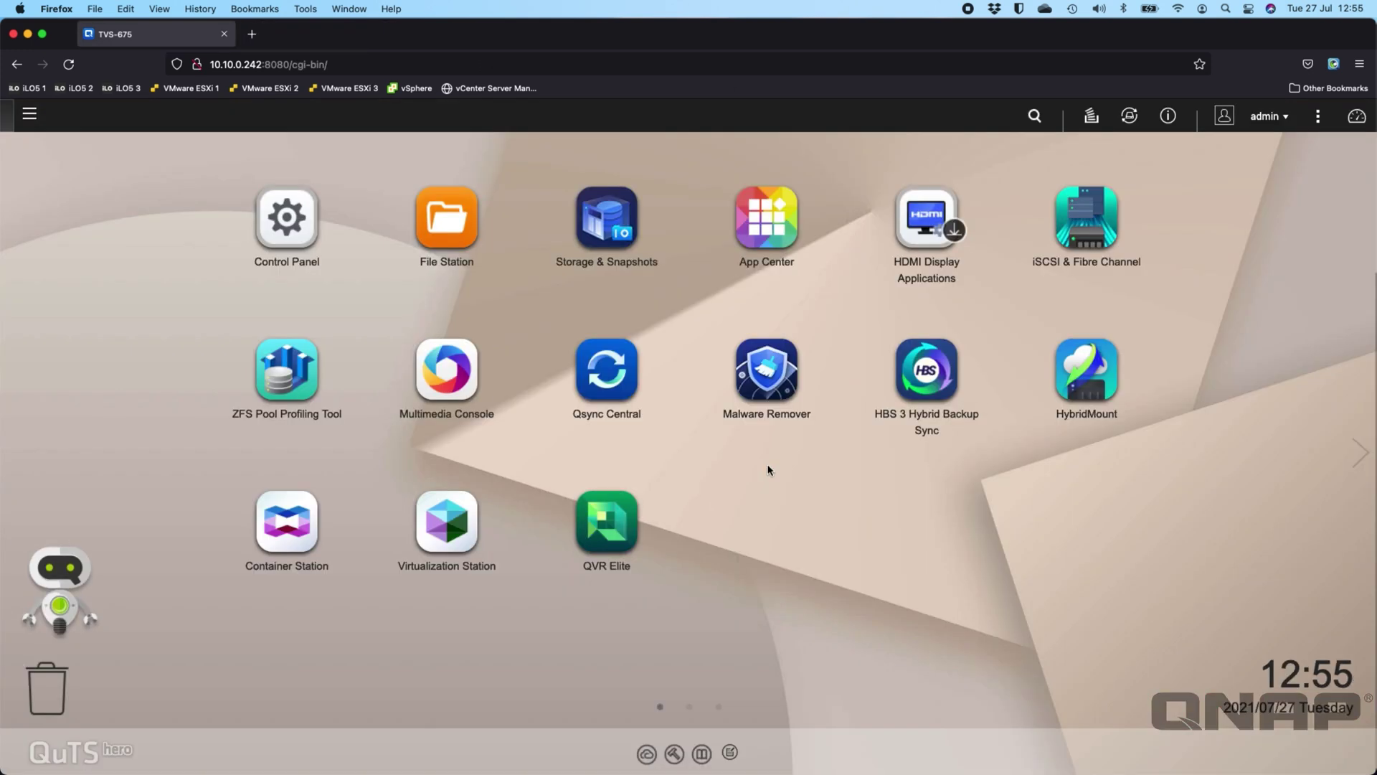
Step: Check the NAS dashboard's CPU and RAM usage and compare it with the Windows 11 VM's load in Virtualization Station
click(1356, 117)
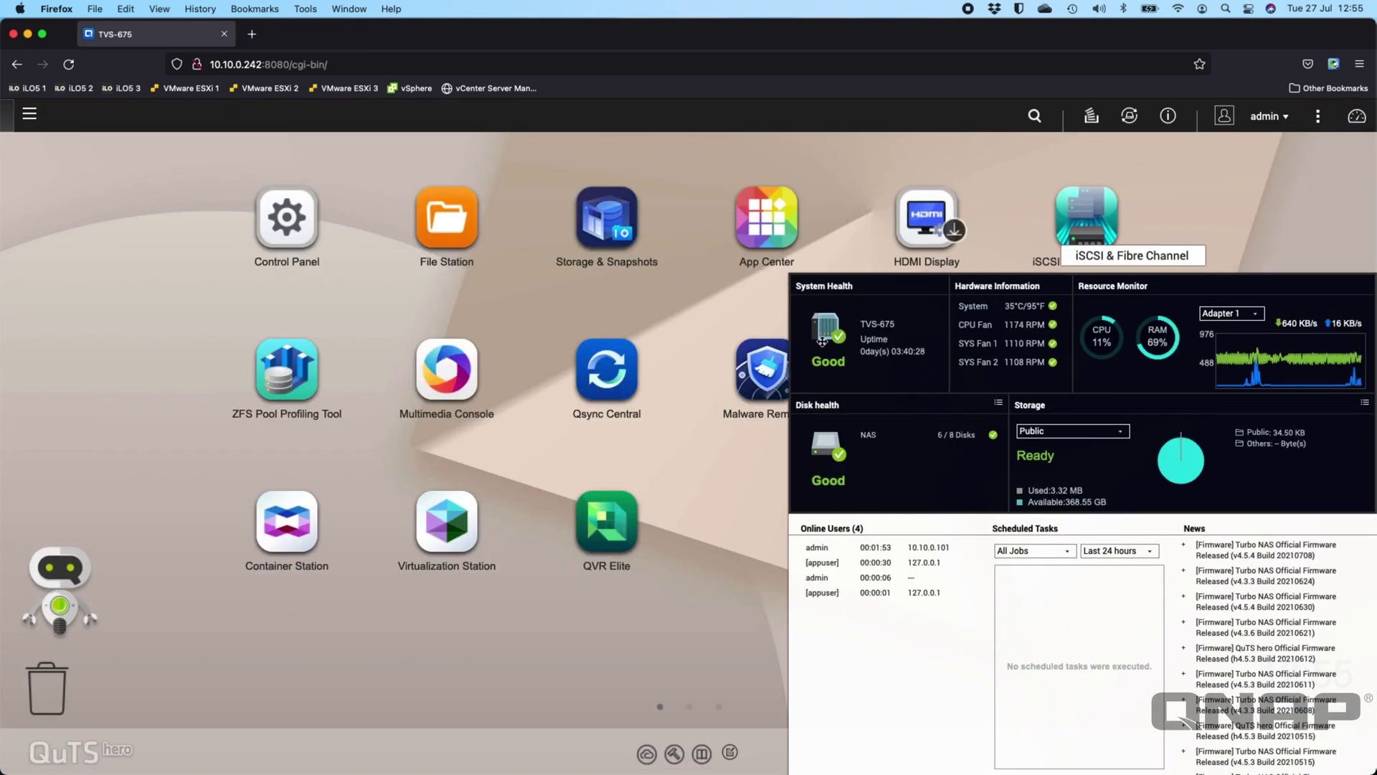
click(457, 511)
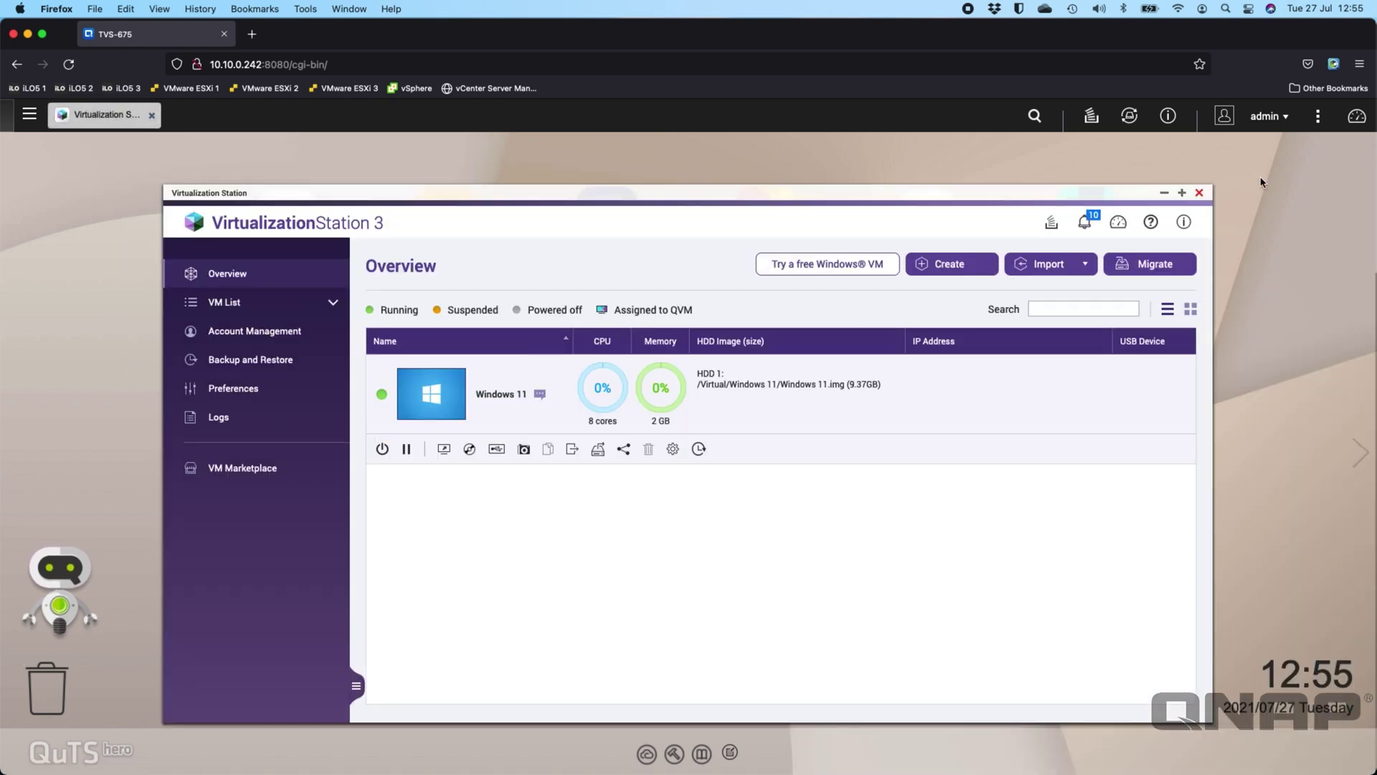
click(1358, 117)
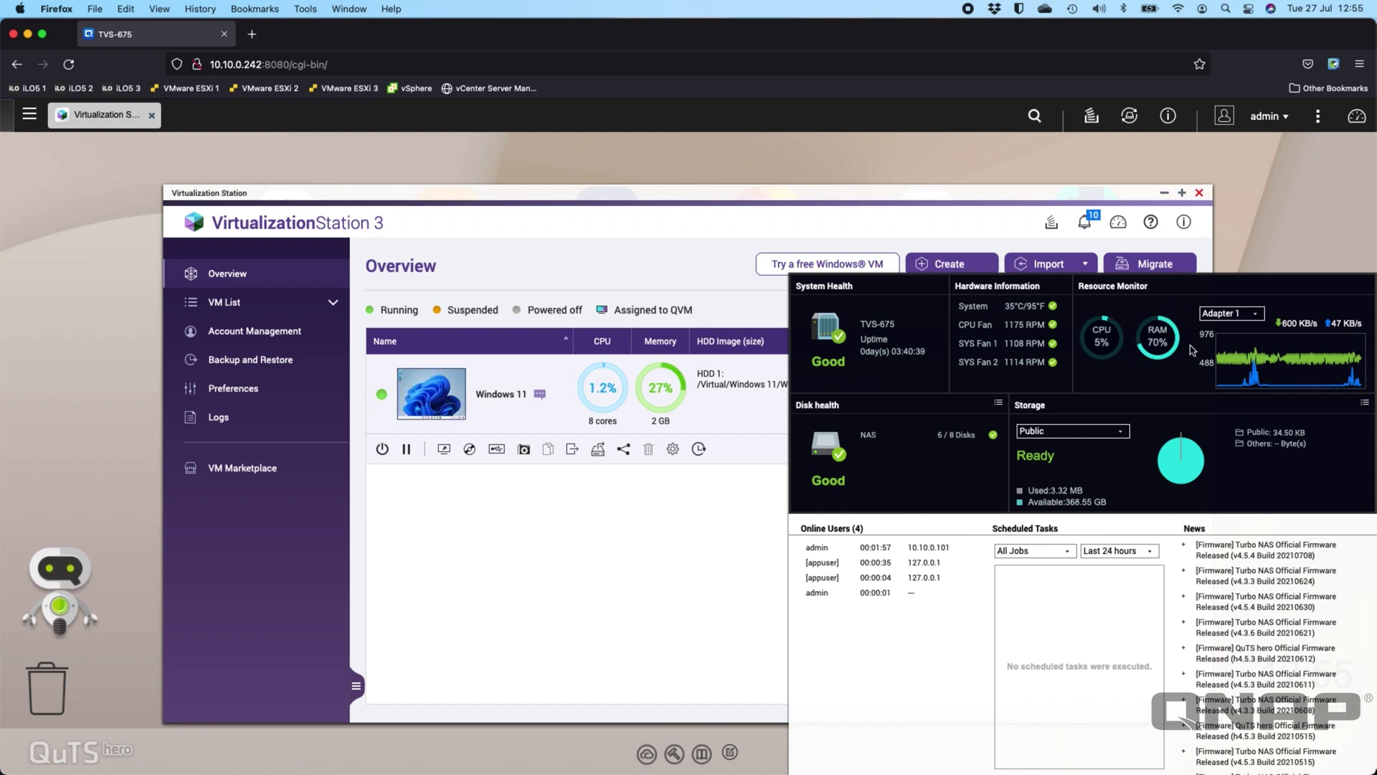
click(1361, 118)
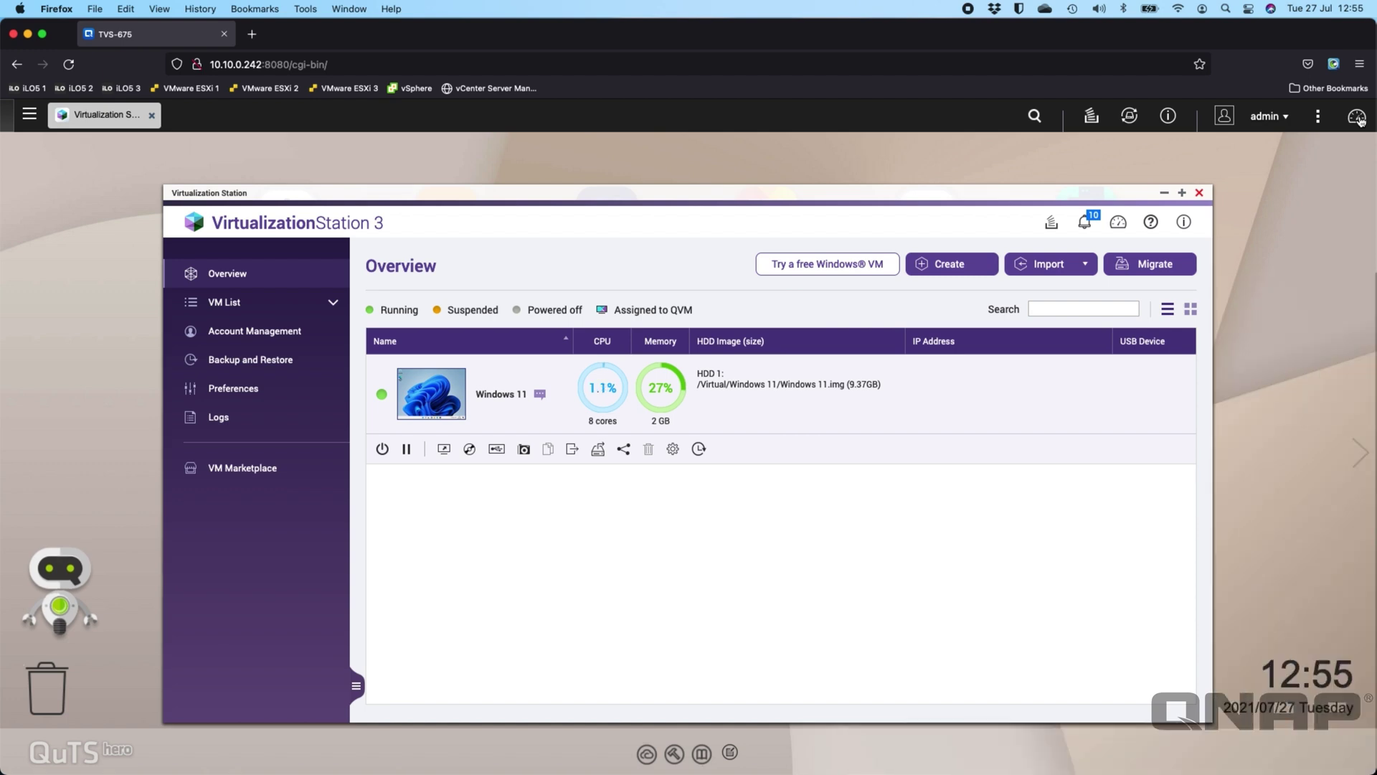
click(1362, 118)
Step: Open Storage & Snapshots and examine the storage pools, expanding Storage Pool 2 to list its shared folders
click(41, 118)
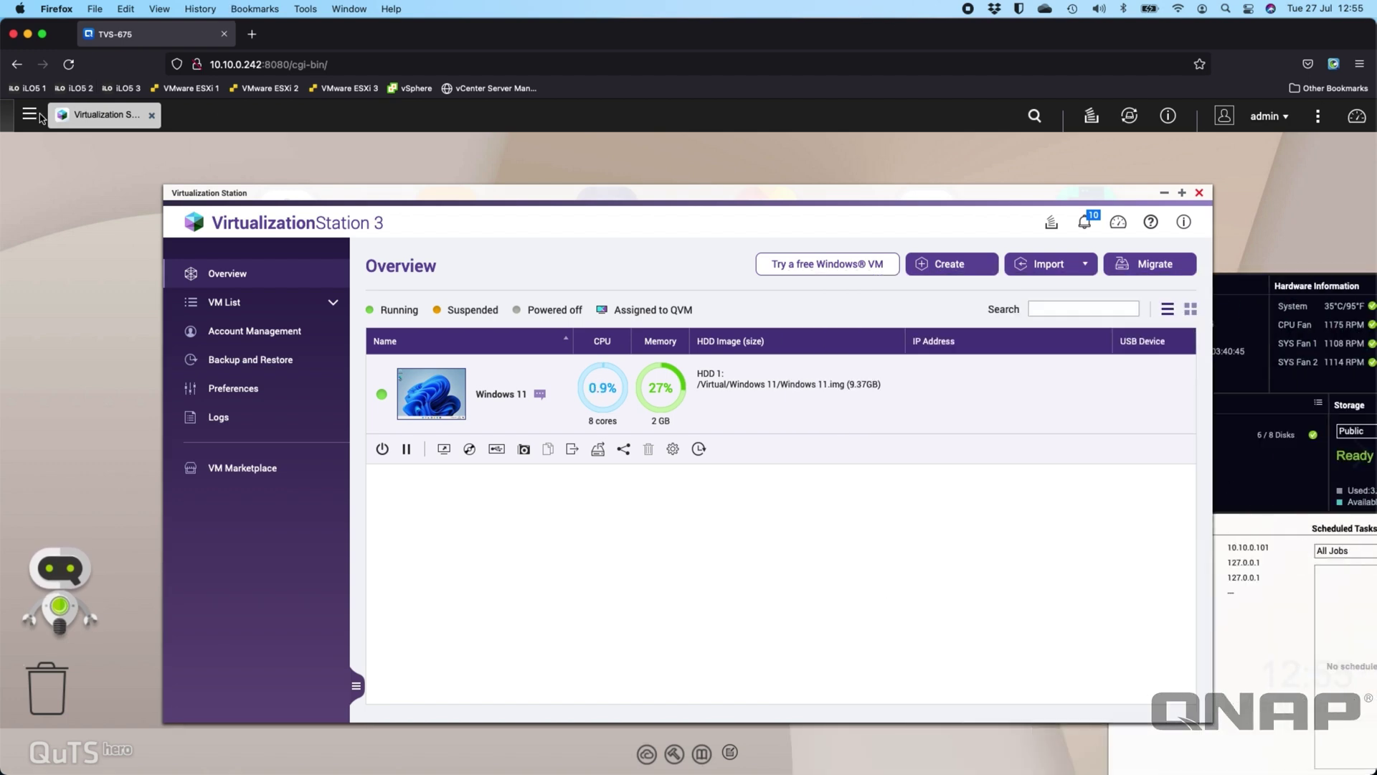
click(74, 230)
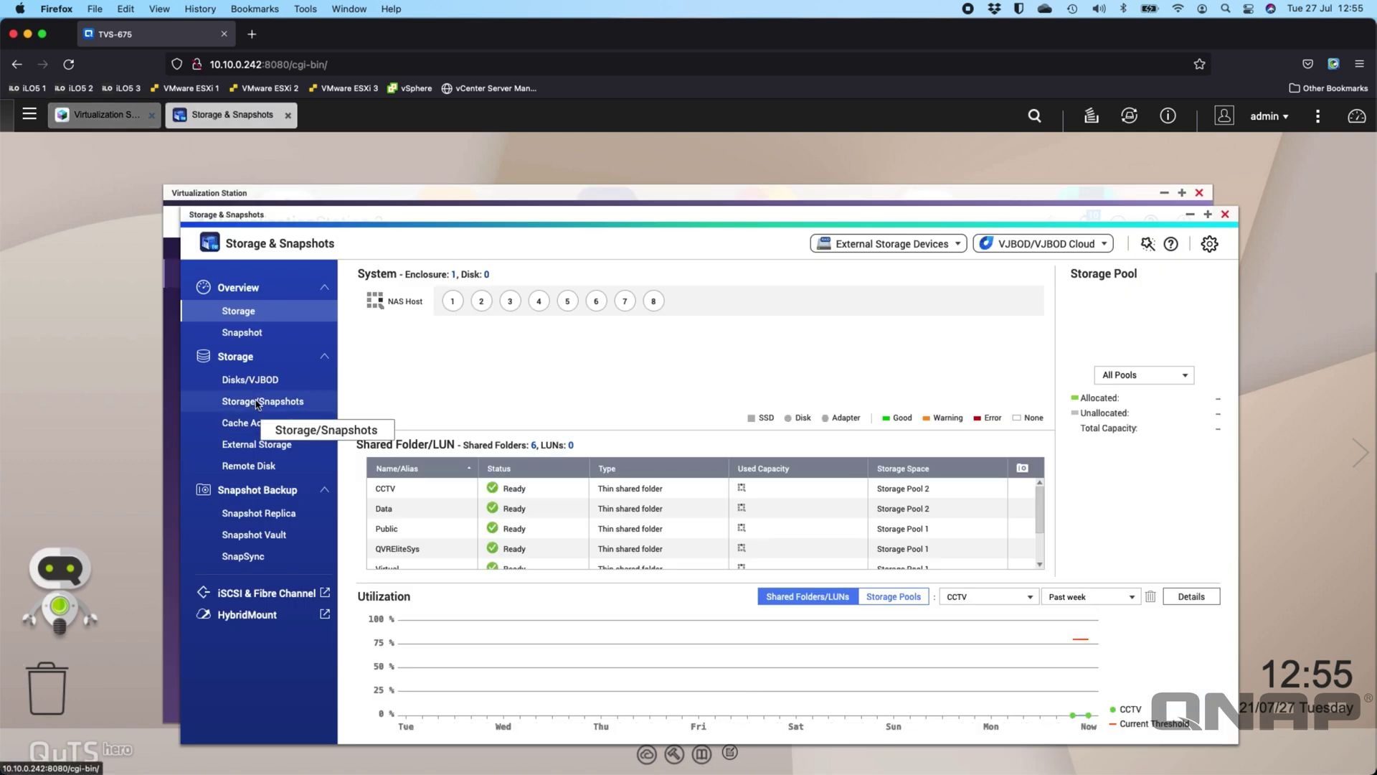
click(257, 404)
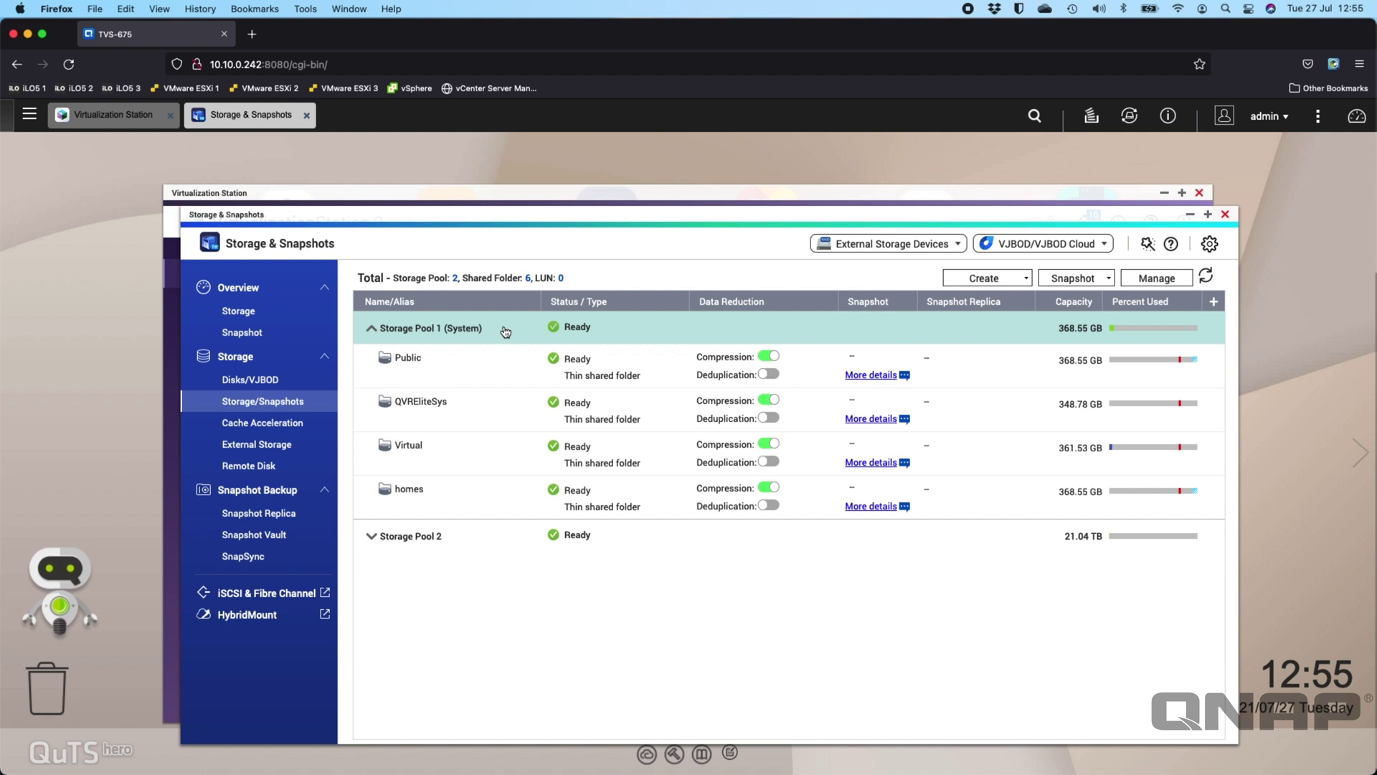
click(371, 536)
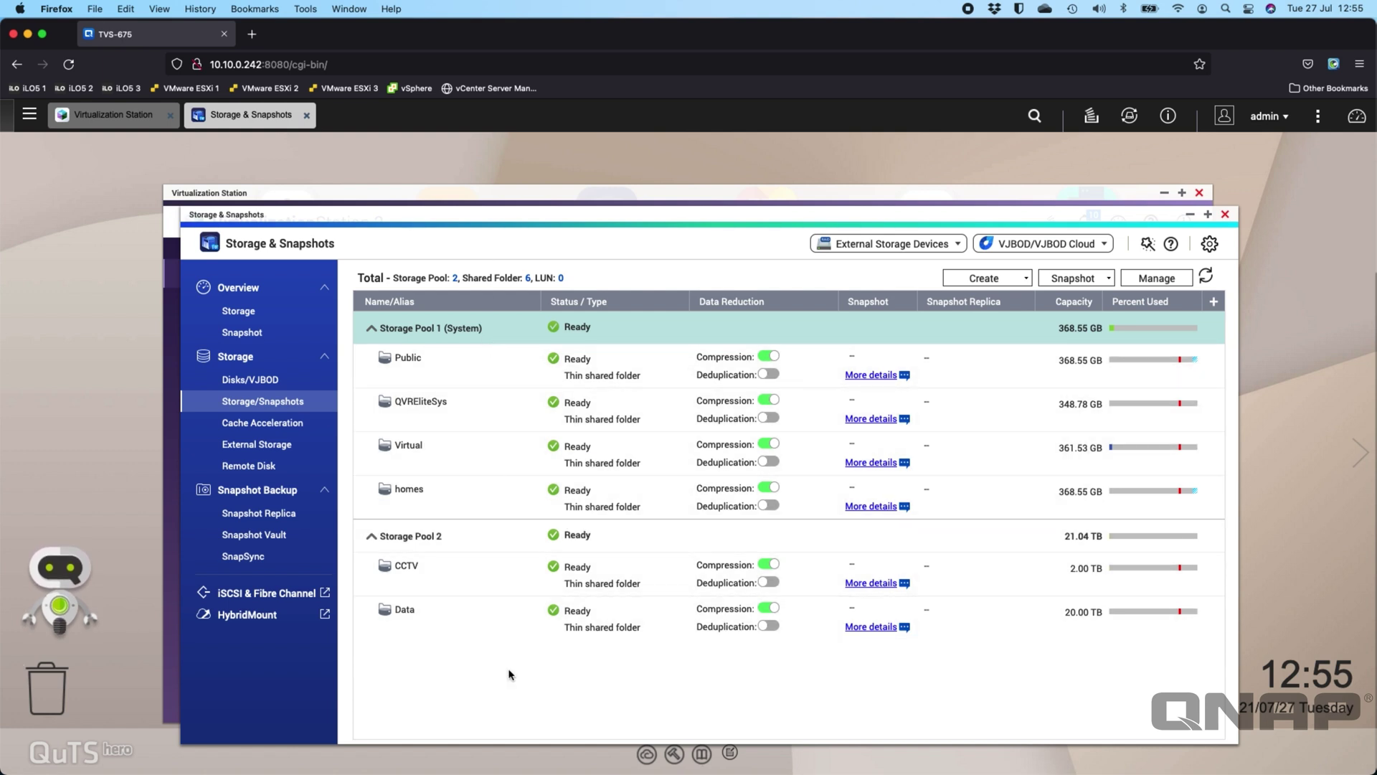
Step: Open Network & Virtual Switch, turn off its quick guide for future launches, and highlight Adapter 1's network speed
click(29, 115)
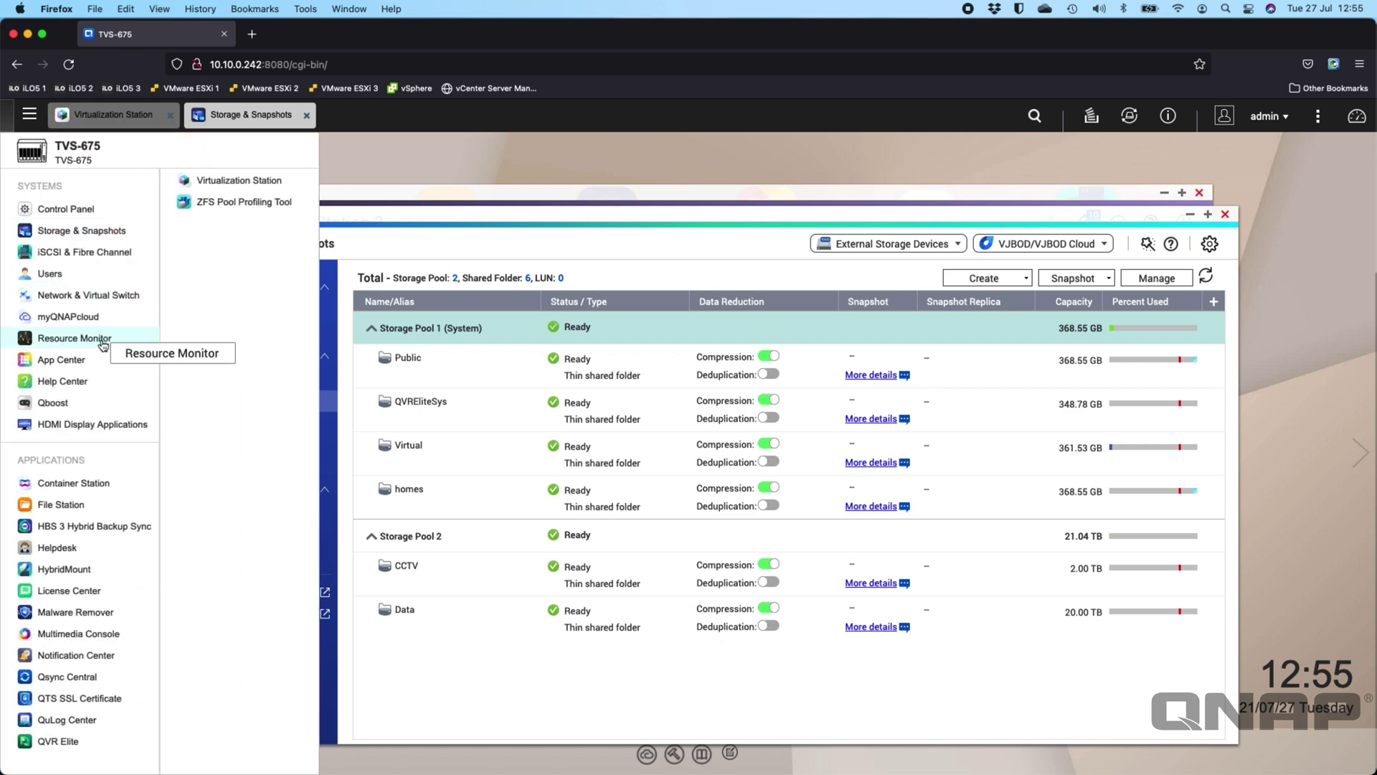
click(104, 295)
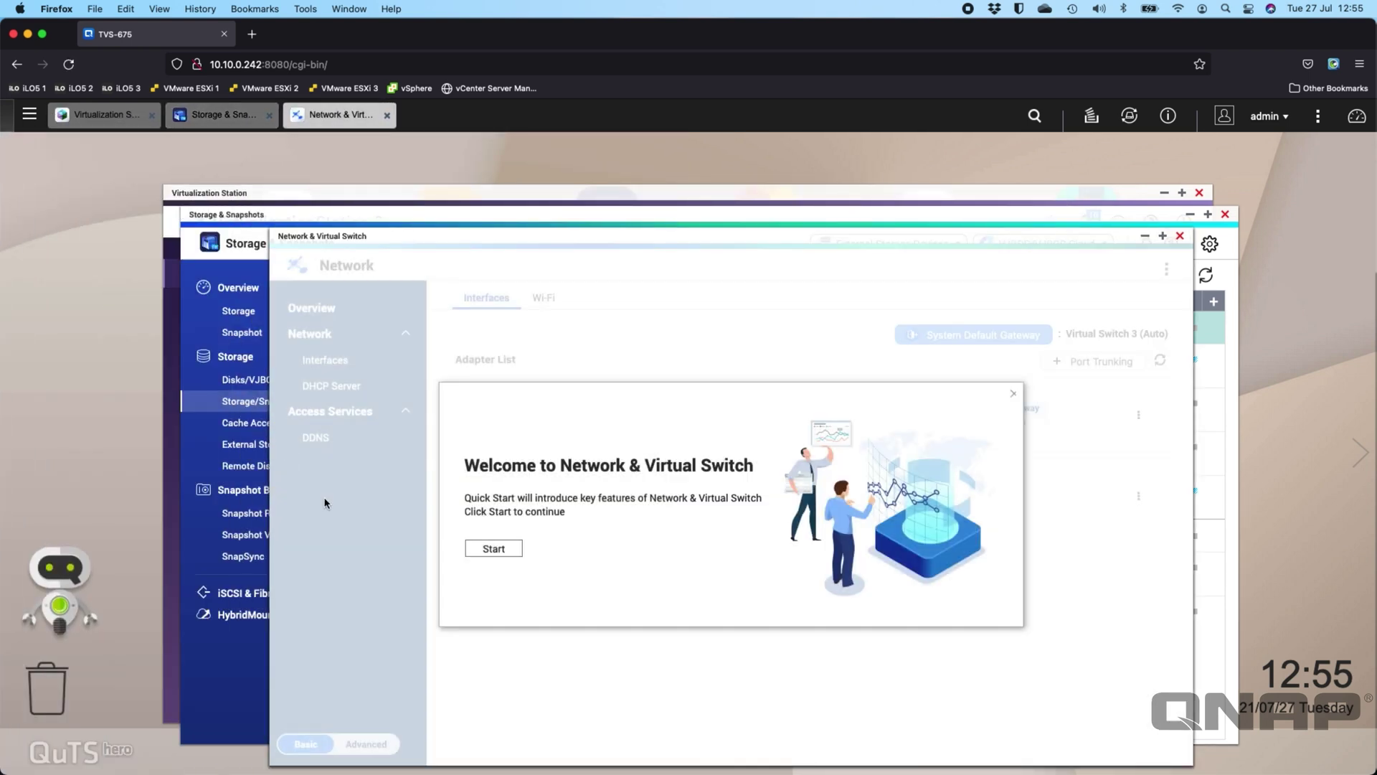
click(1012, 399)
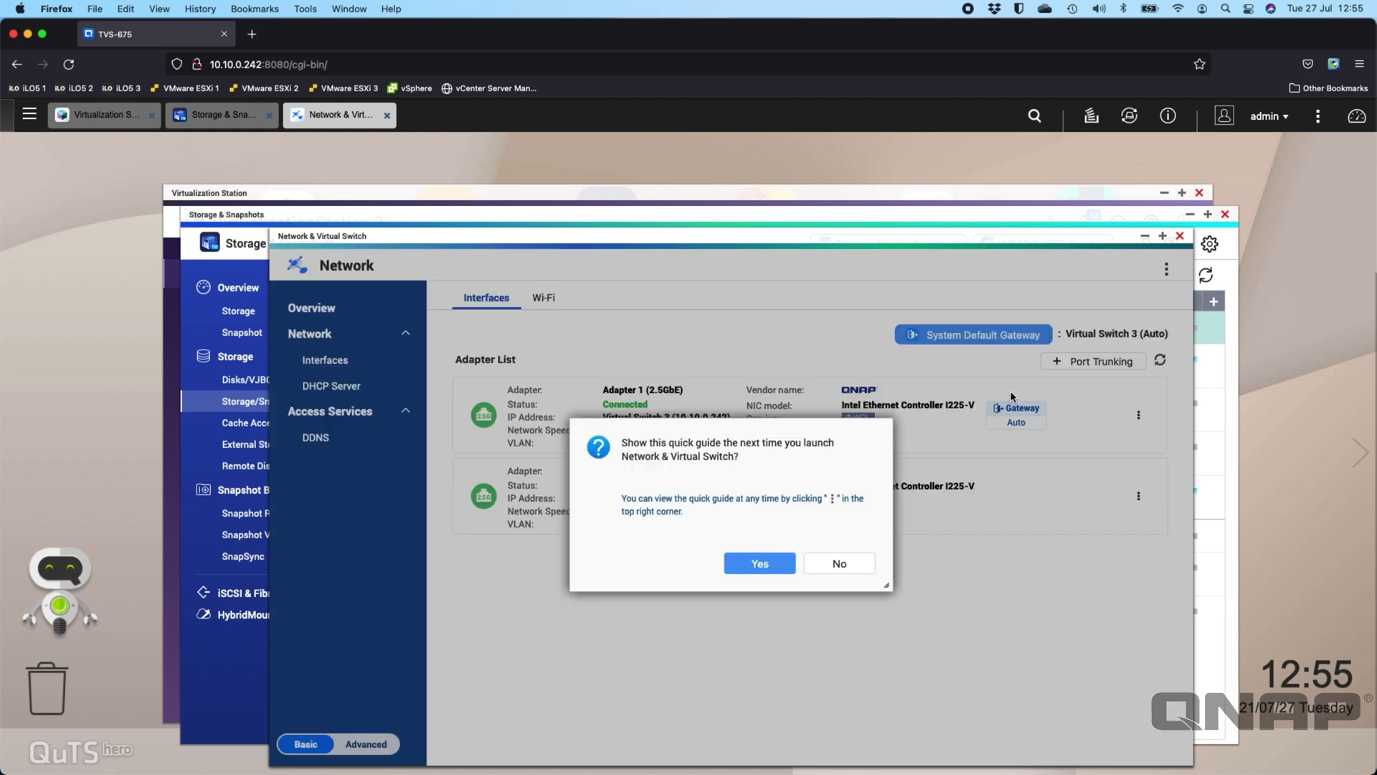
click(837, 565)
drag(604, 430, 644, 432)
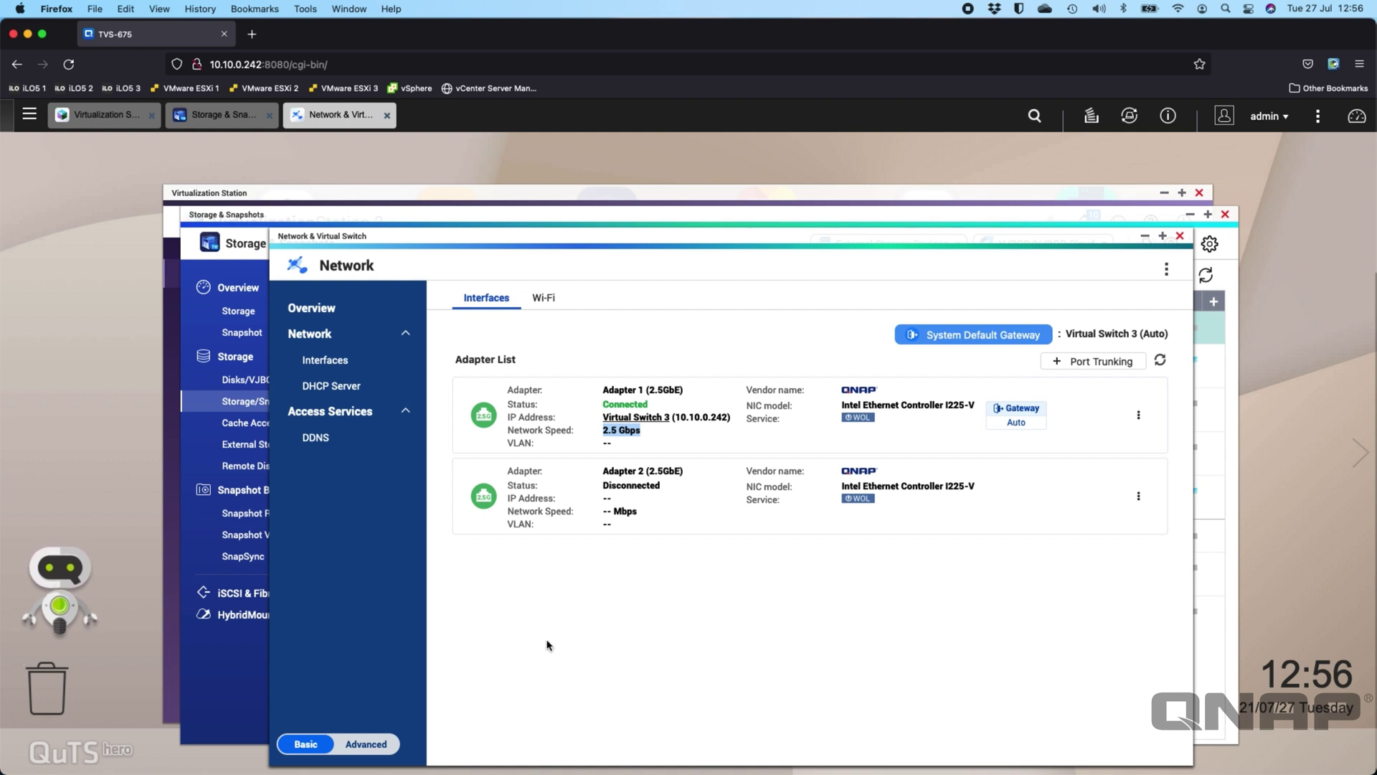
Step: Open the NAS Control Panel
click(28, 122)
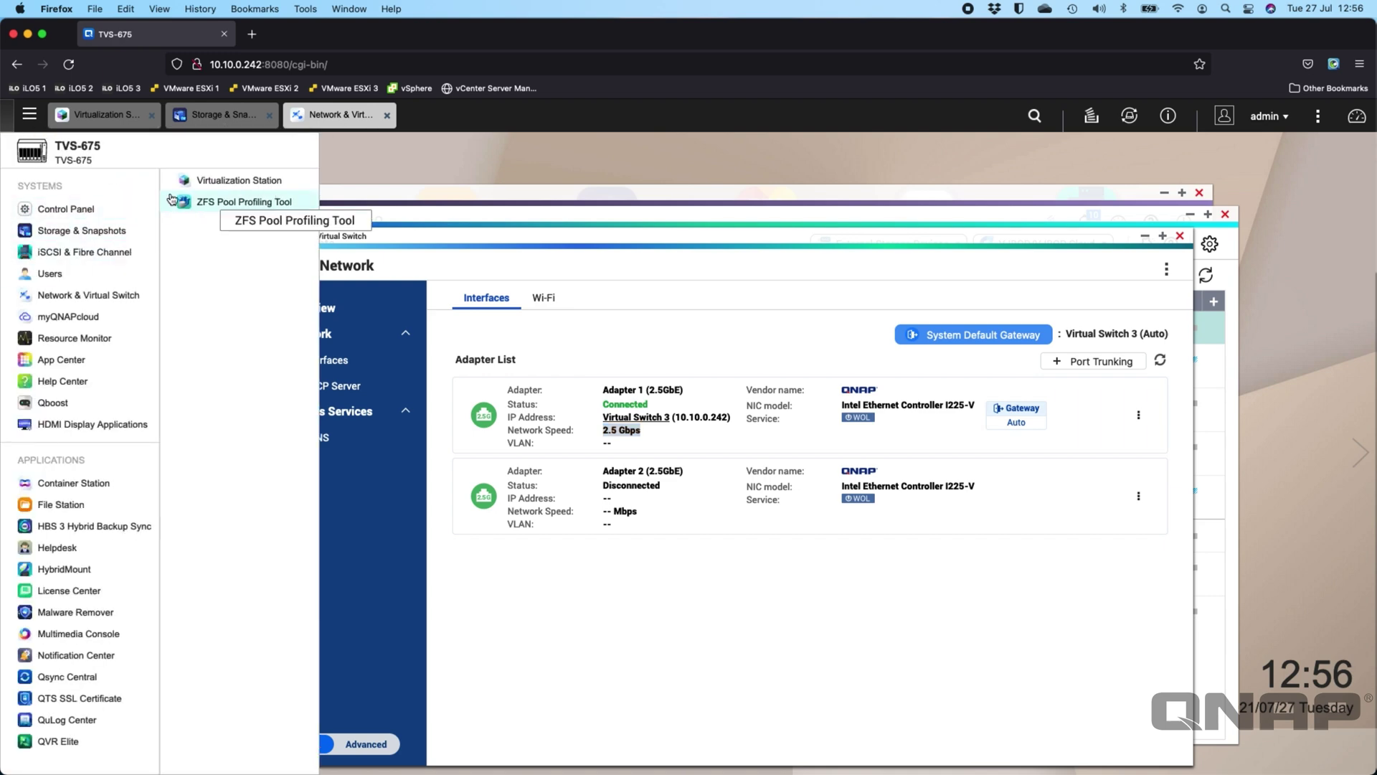
click(69, 208)
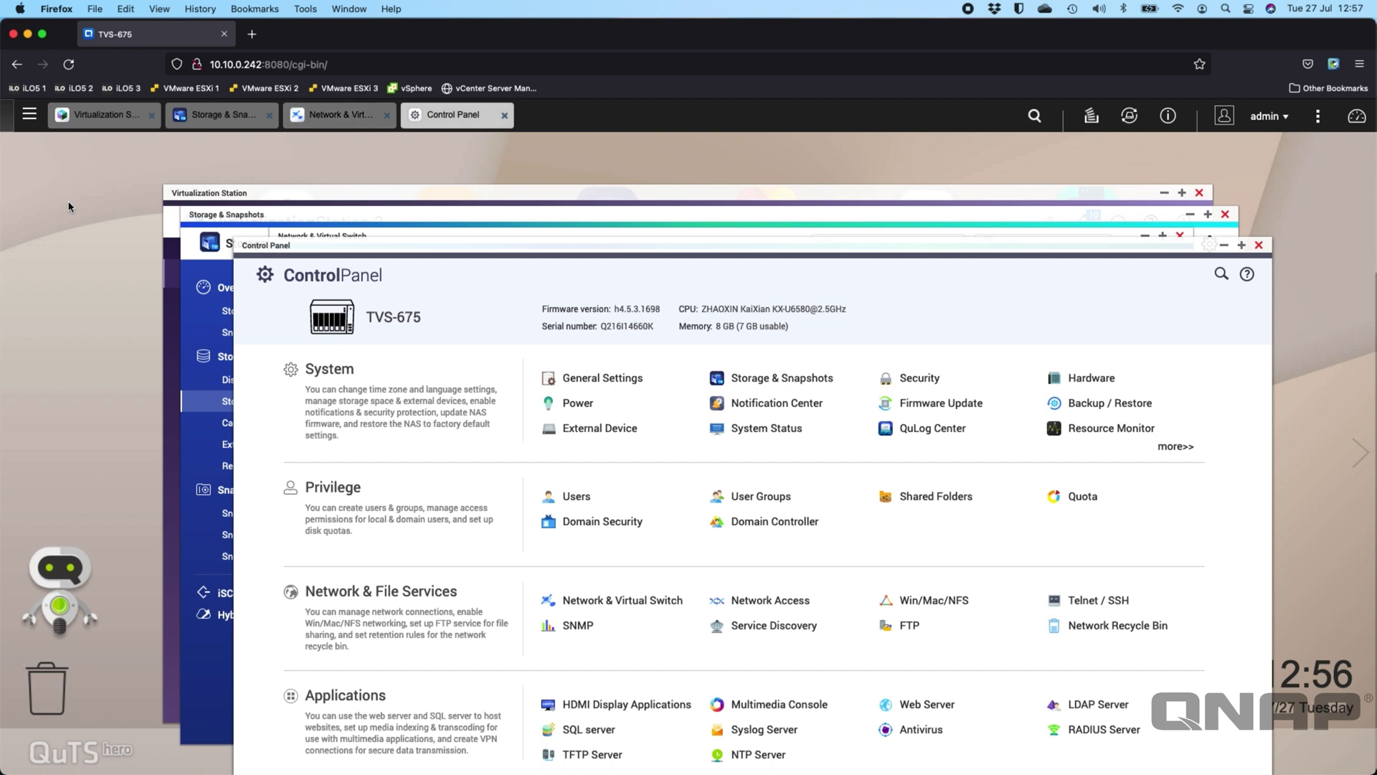